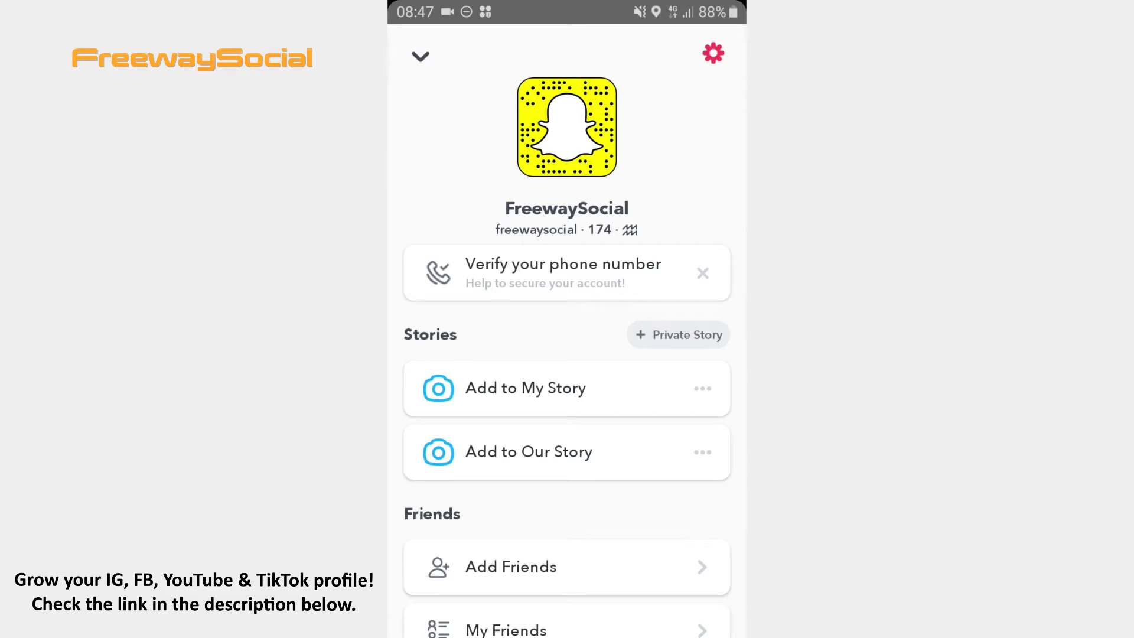
Go from account settings to the See My Location page.
left_click(713, 53)
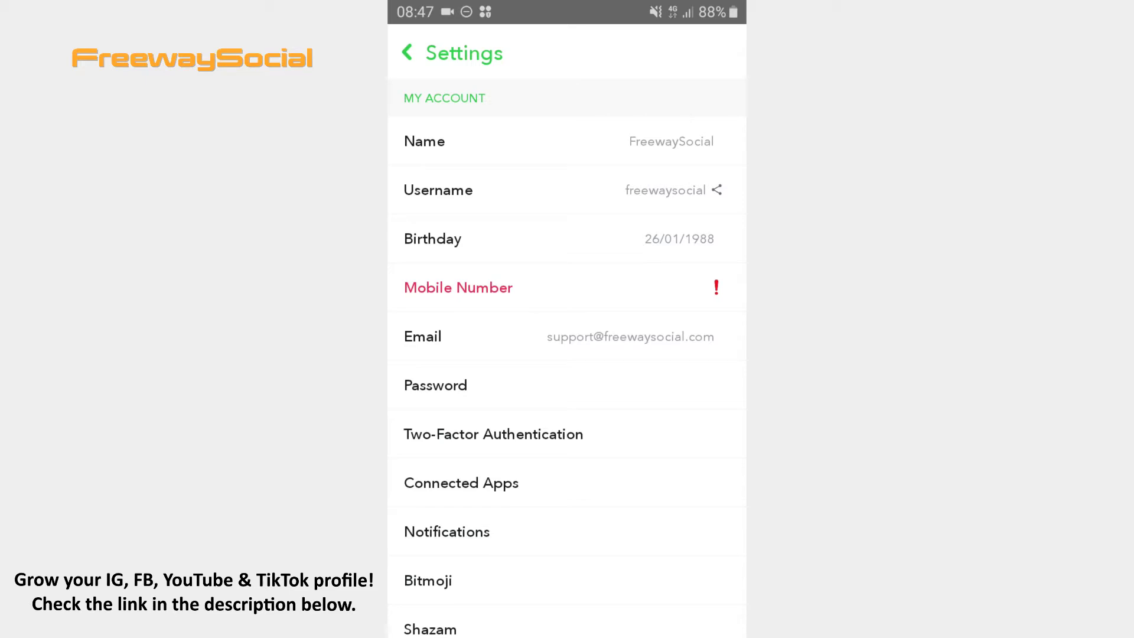
scroll(567, 354, "down", 2)
scroll(567, 355, "down", 3)
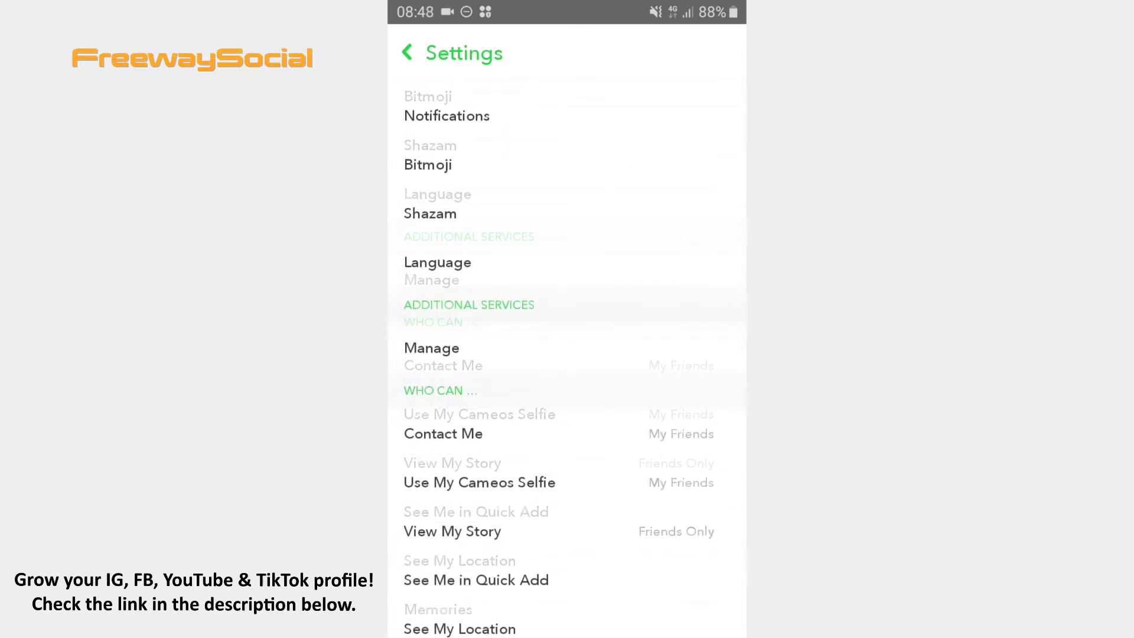
scroll(567, 354, "down", 2)
scroll(568, 355, "down", 1)
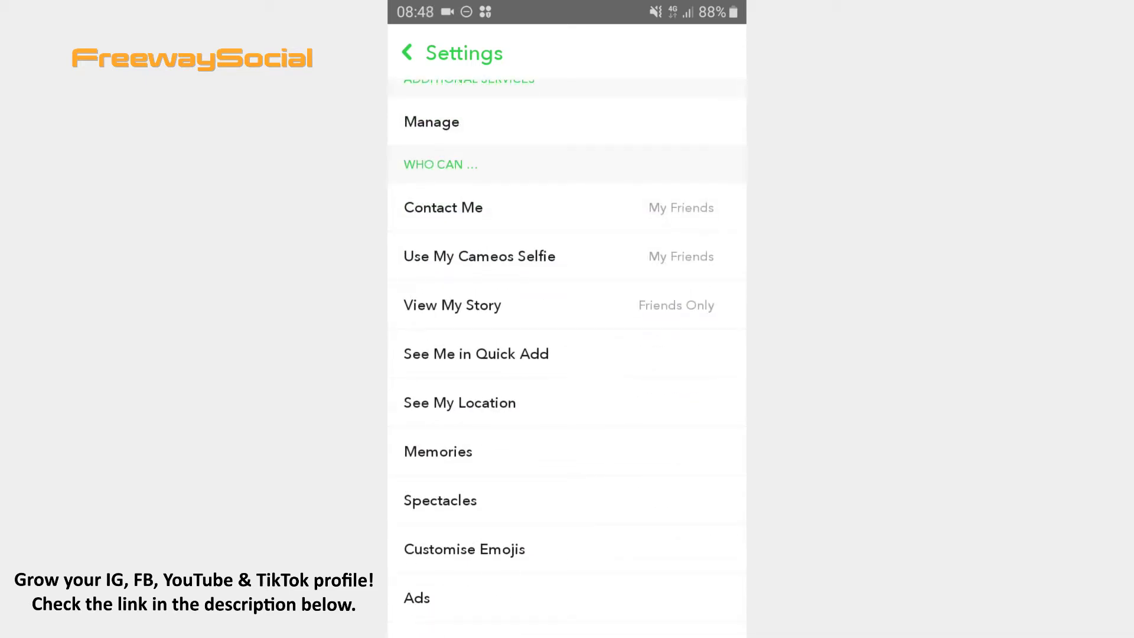
left_click(459, 402)
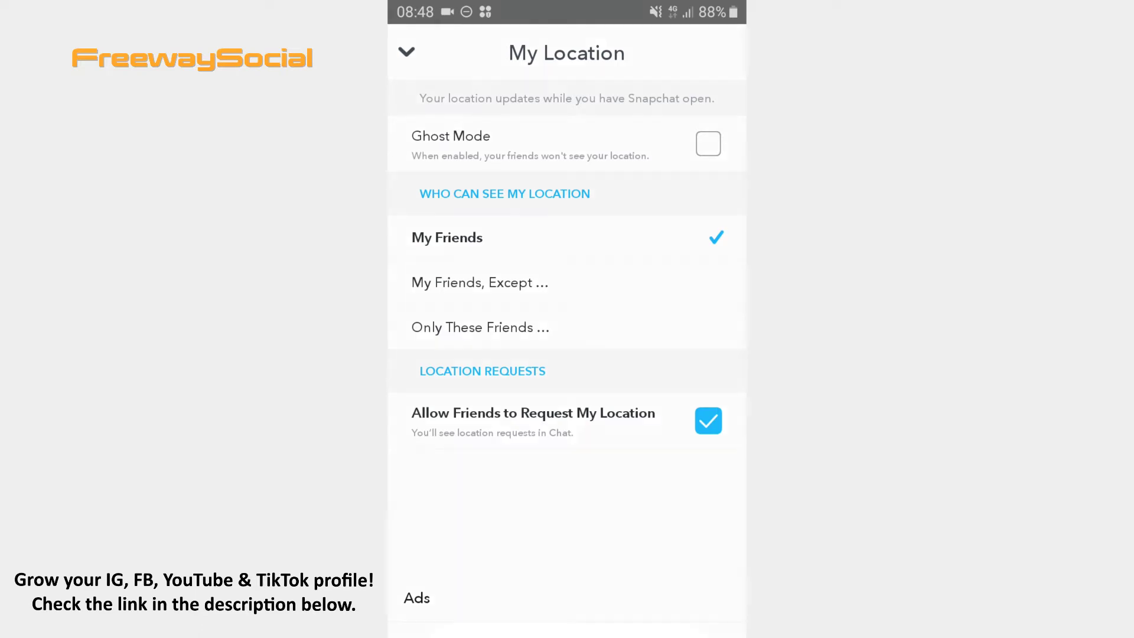
left_click(708, 144)
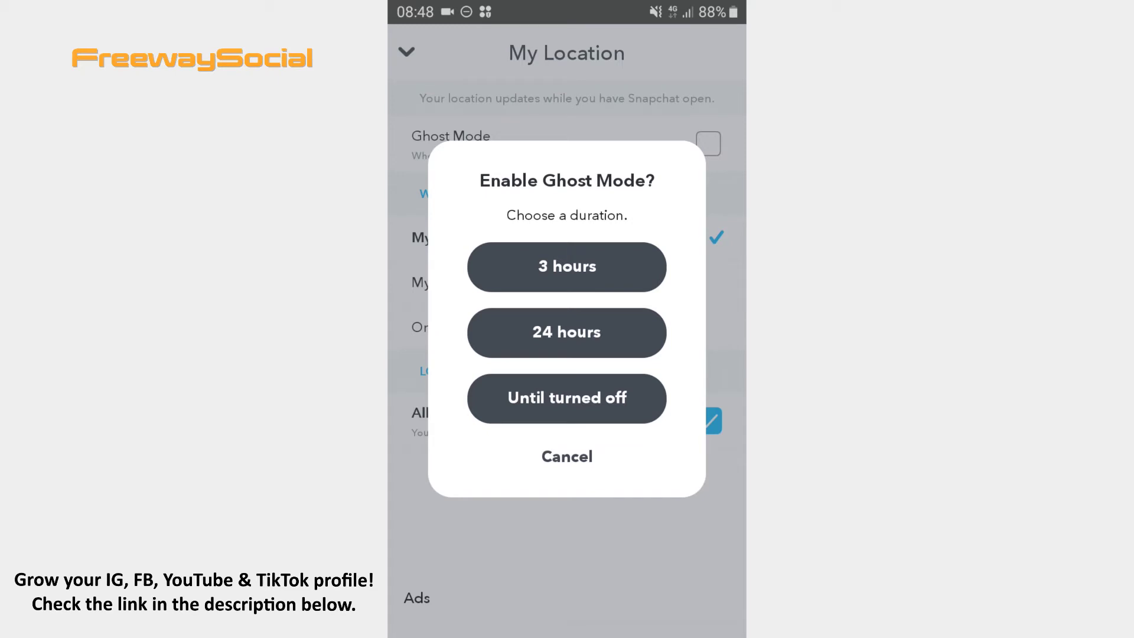
left_click(566, 398)
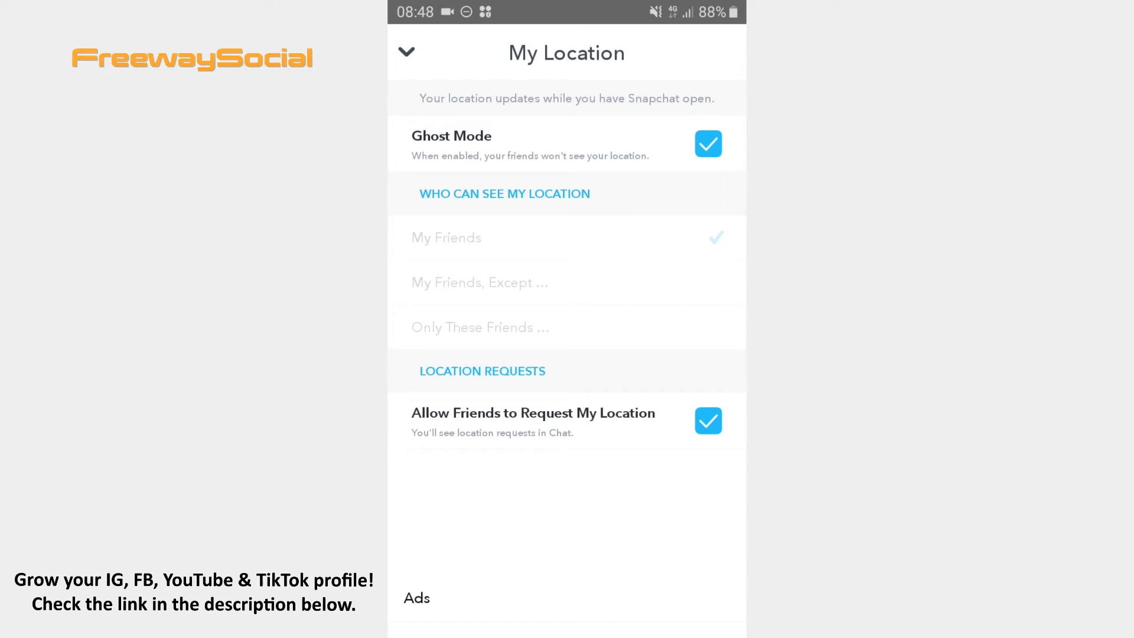
left_click(708, 143)
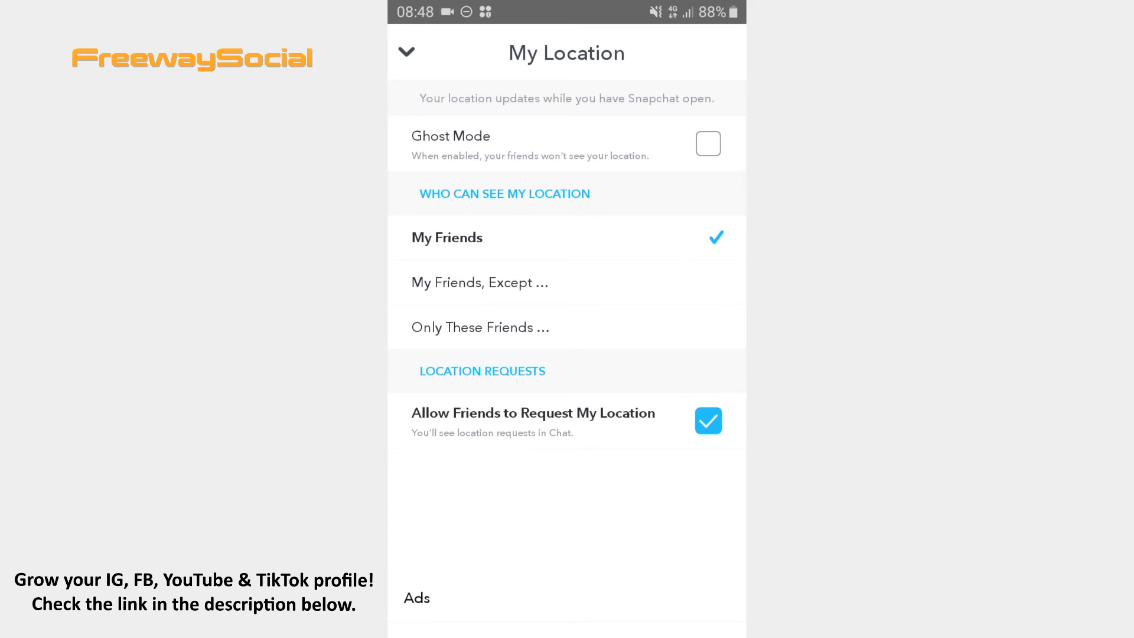
Exclude FreewaySocial_example2 under My Friends, Except, then switch to Only These Friends.
left_click(479, 283)
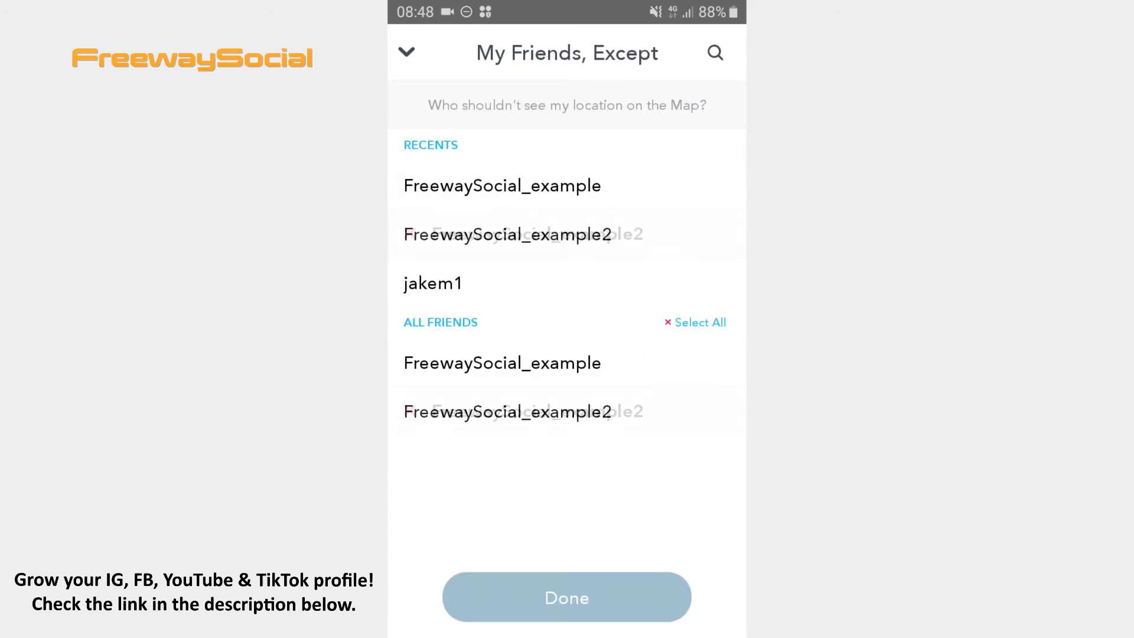
left_click(565, 597)
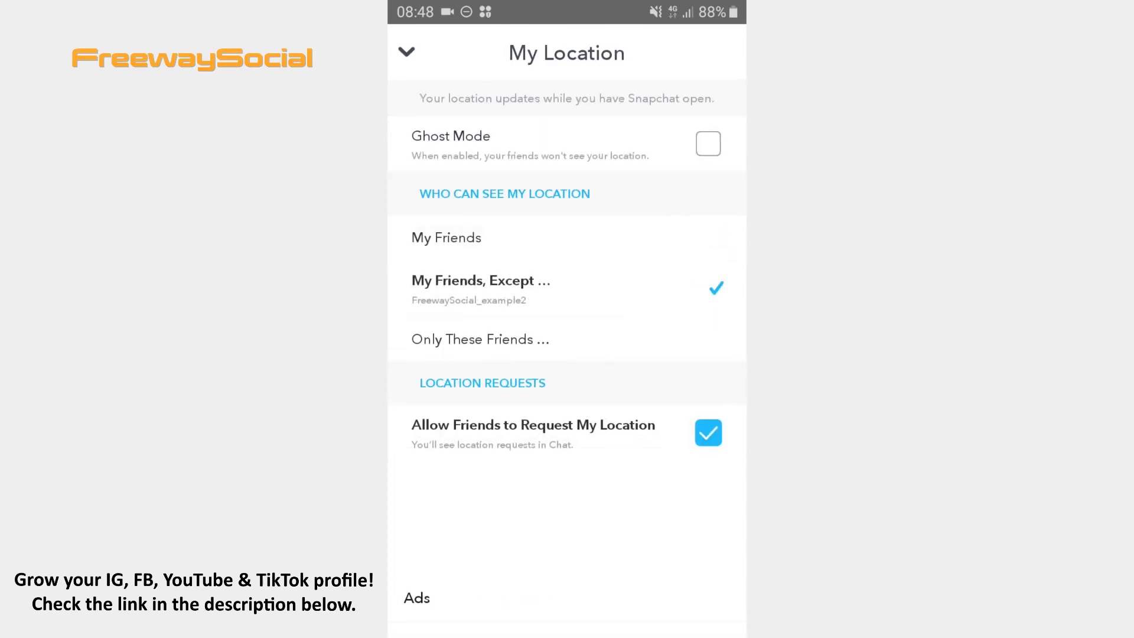
left_click(480, 339)
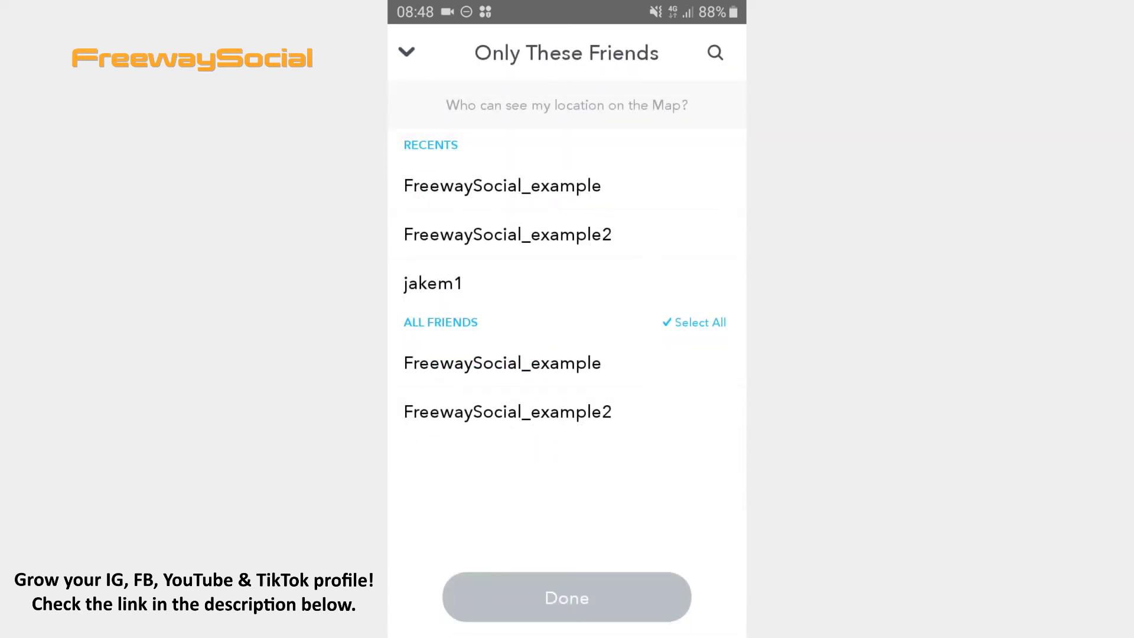
Select FreewaySocial_example in the Only These Friends list and confirm.
left_click(503, 362)
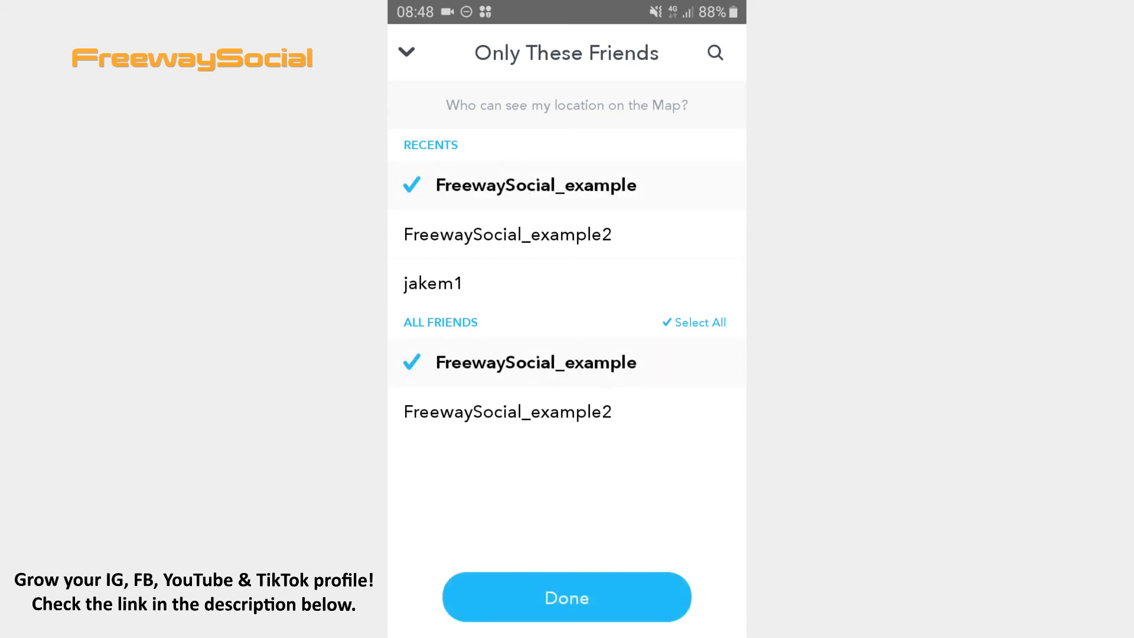
left_click(566, 598)
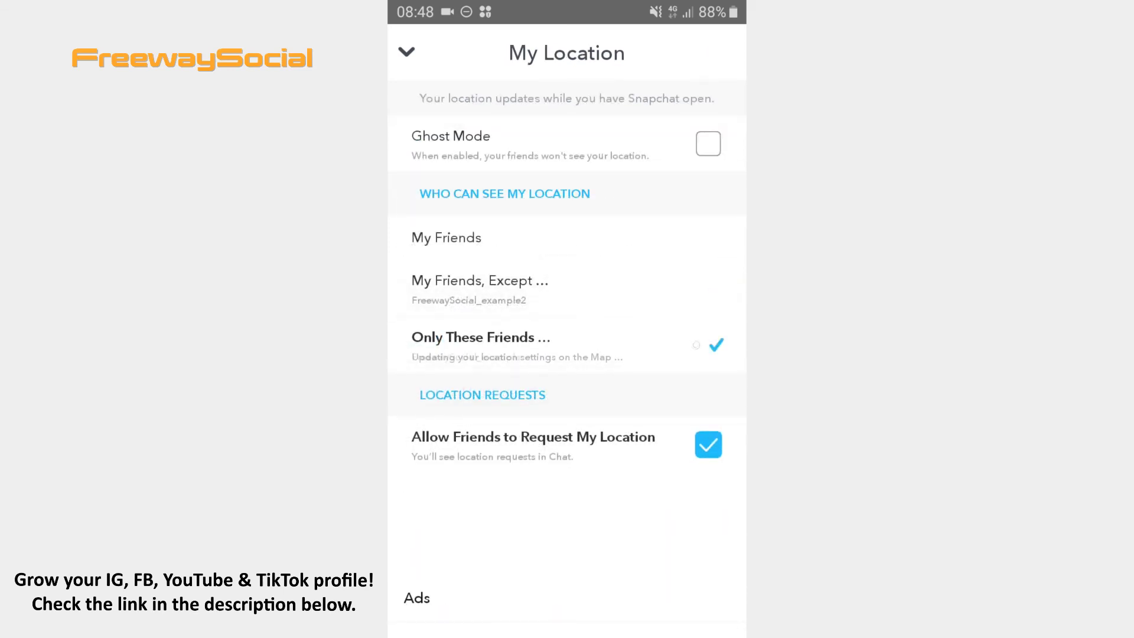